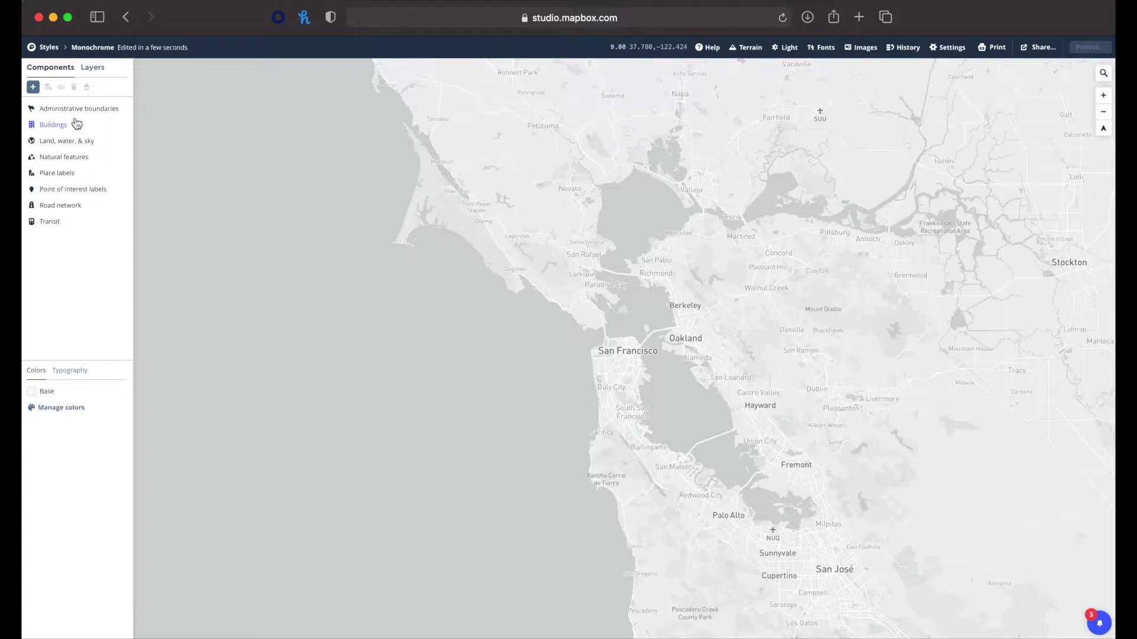
Step: Open the Buildings component in the Monochrome style's Components list
{"action": "left_click", "coordinate": [57, 127]}
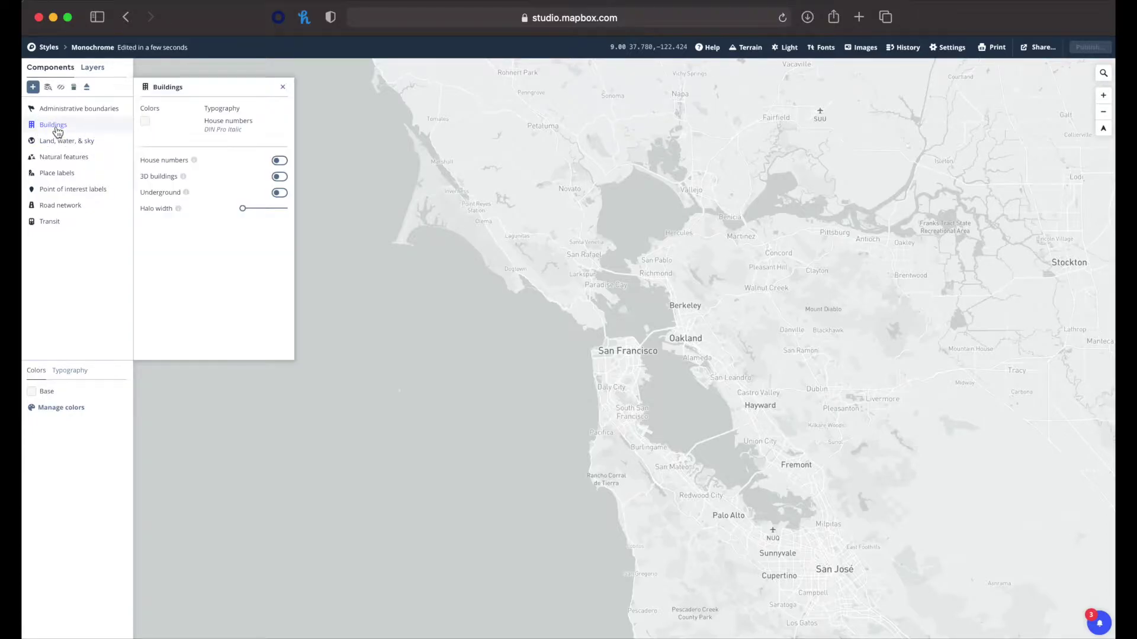
Step: Switch the 3D buildings toggle on and inspect map features at one spot
{"action": "left_click", "coordinate": [281, 178]}
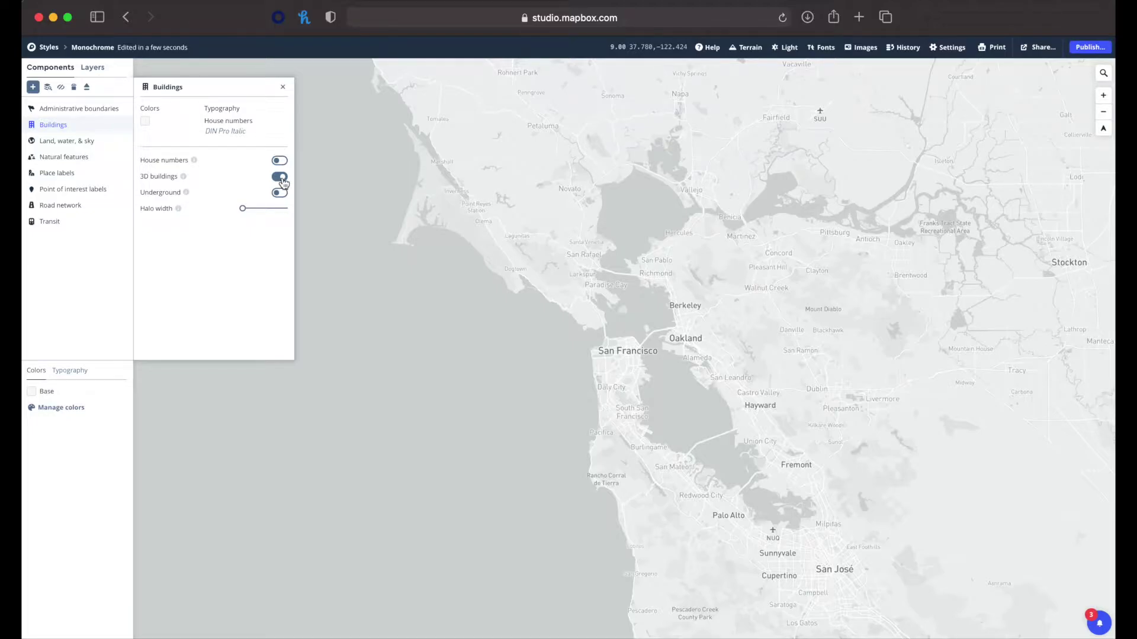
{"action": "left_click", "coordinate": [514, 308]}
Step: Pitch and rotate the map, zoom in, and pan south over Daly City and Broadmoor
{"action": "right_click_drag", "start_coordinate": [621, 421], "coordinate": [625, 342]}
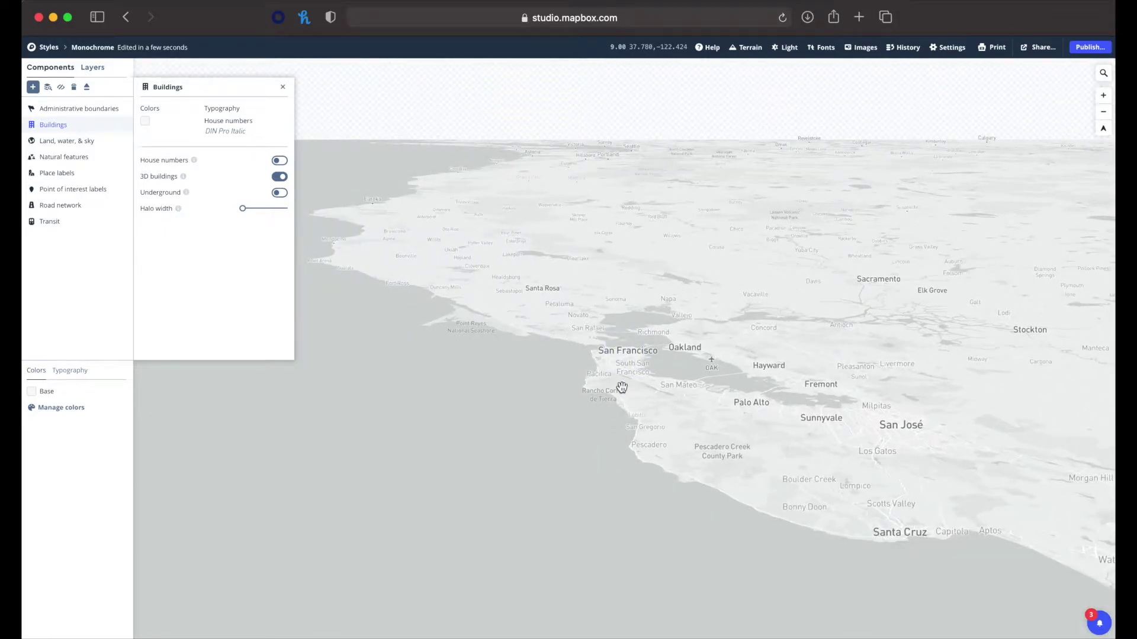
{"action": "scroll", "coordinate": [622, 388], "scroll_direction": "up", "scroll_amount": 10}
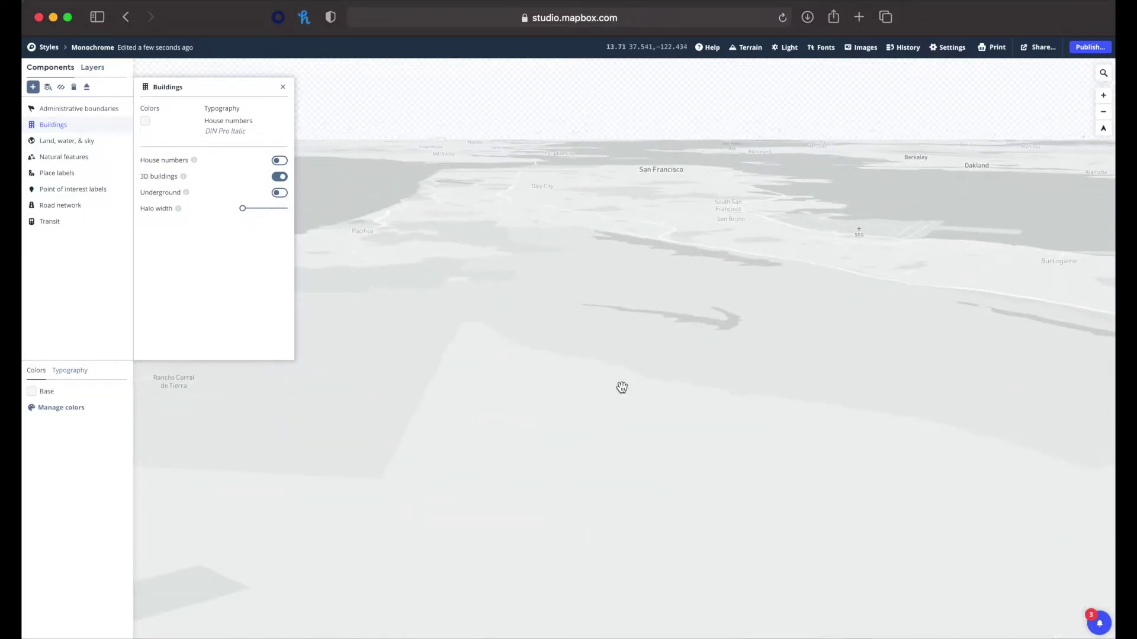
{"action": "left_click_drag", "start_coordinate": [542, 346], "coordinate": [736, 403]}
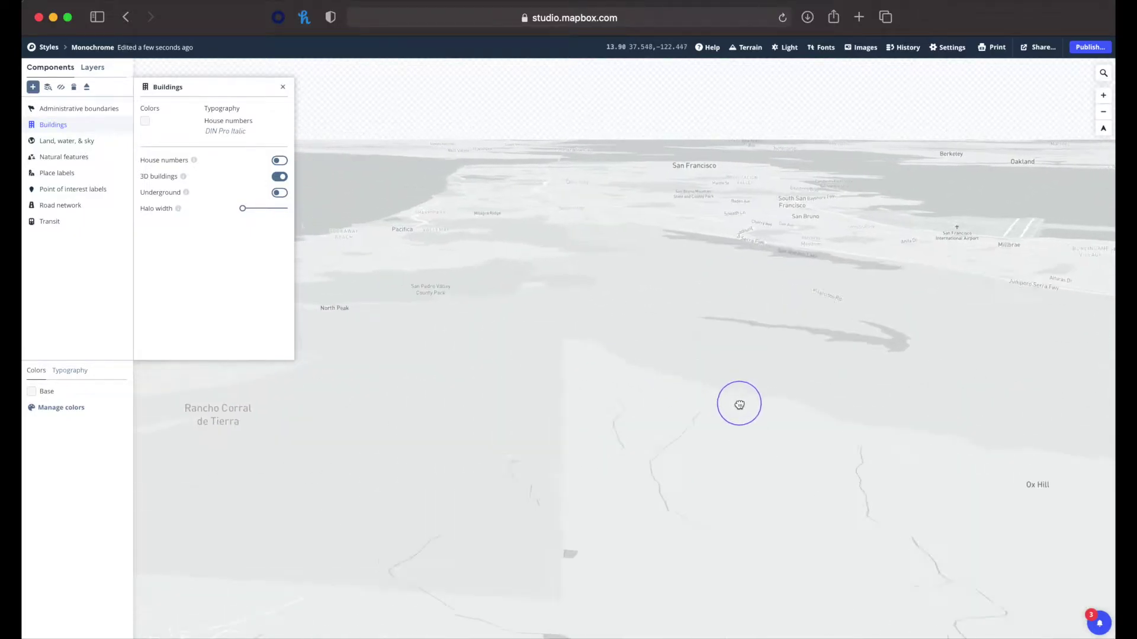
{"action": "left_click_drag", "start_coordinate": [592, 301], "coordinate": [468, 636]}
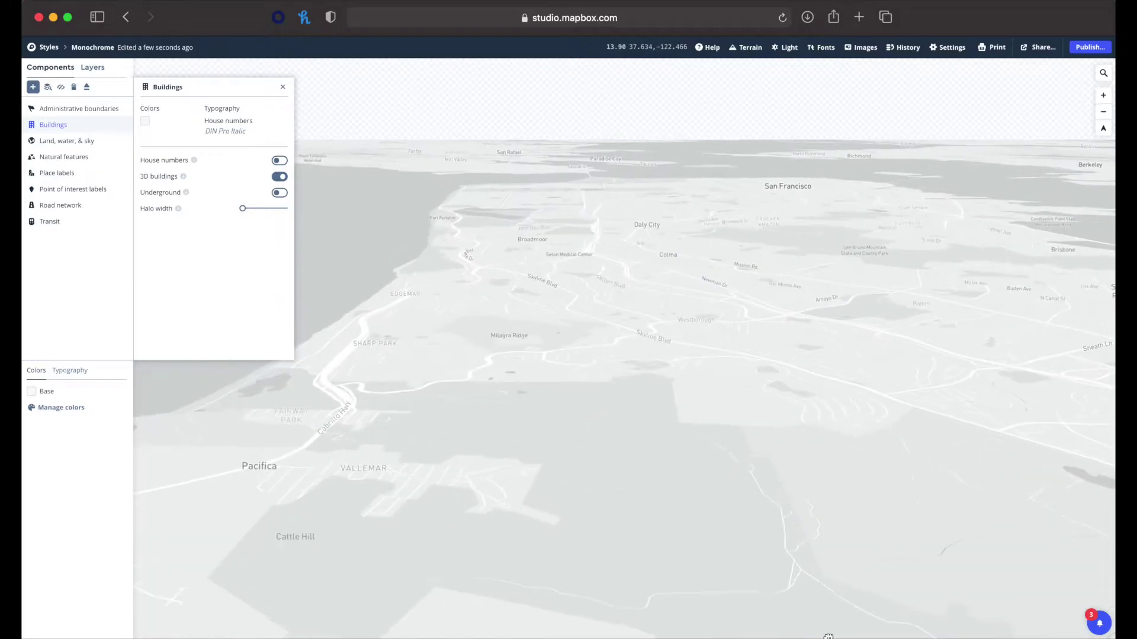
{"action": "left_click_drag", "start_coordinate": [493, 292], "coordinate": [597, 624]}
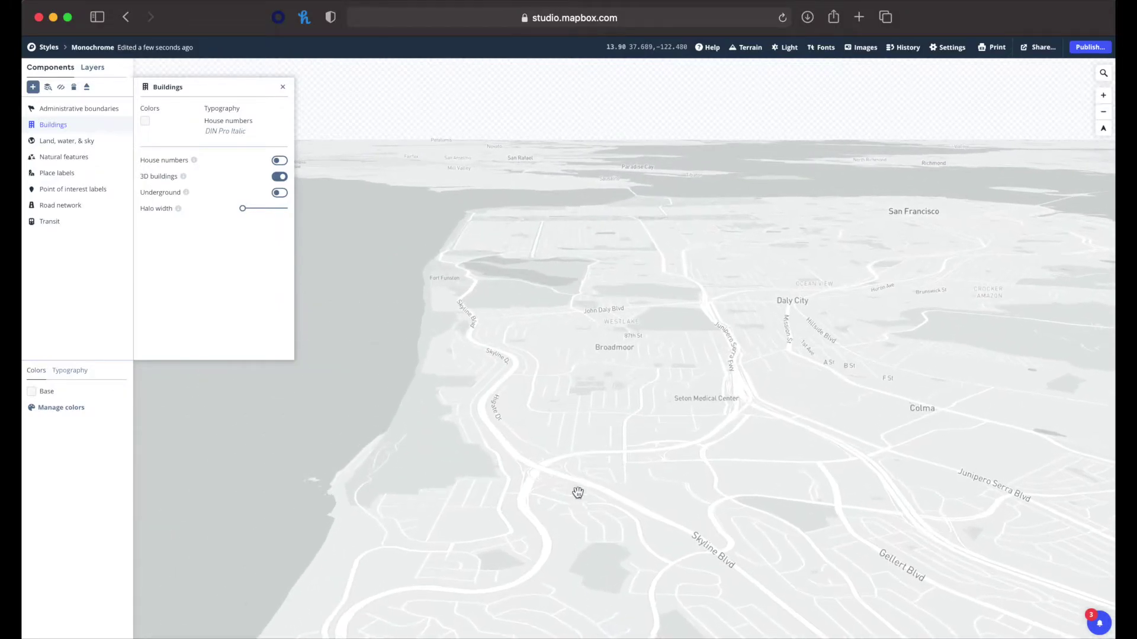
{"action": "left_click_drag", "start_coordinate": [464, 348], "coordinate": [509, 438]}
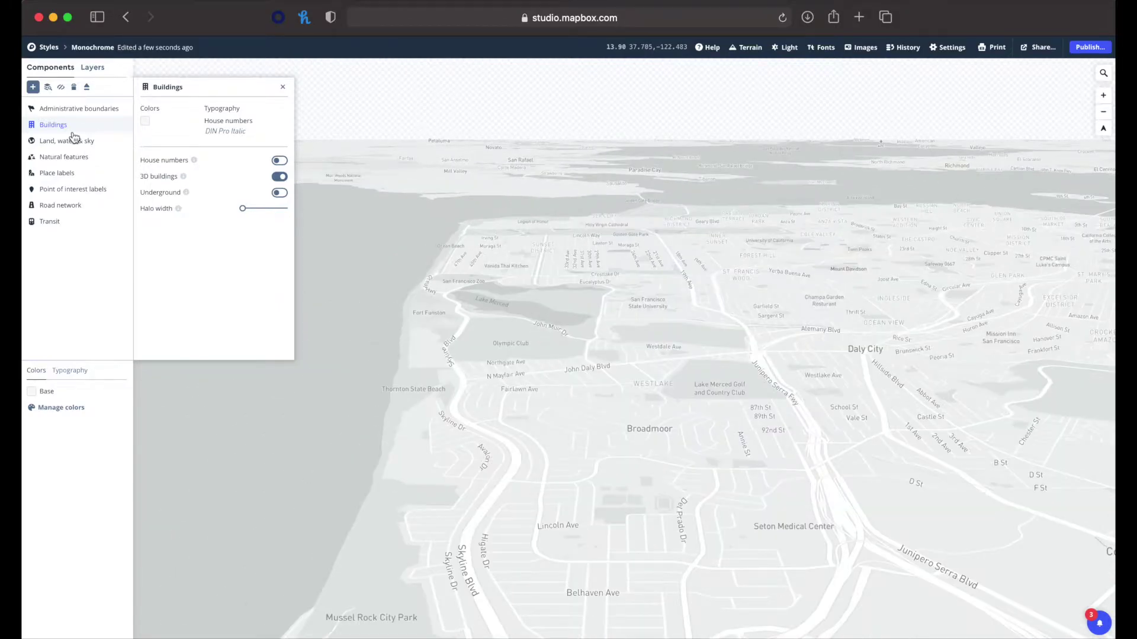
Step: Eject the Buildings component, confirming 'Eject 1 layer' to get the building-extrusion layer
{"action": "left_click", "coordinate": [87, 88]}
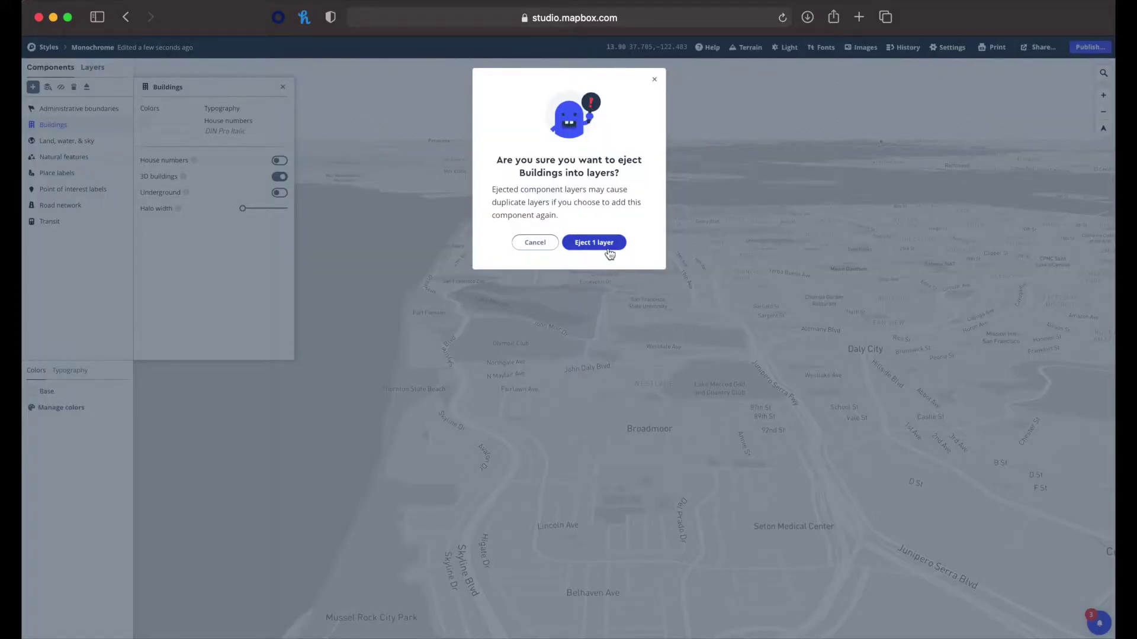
{"action": "left_click", "coordinate": [609, 251]}
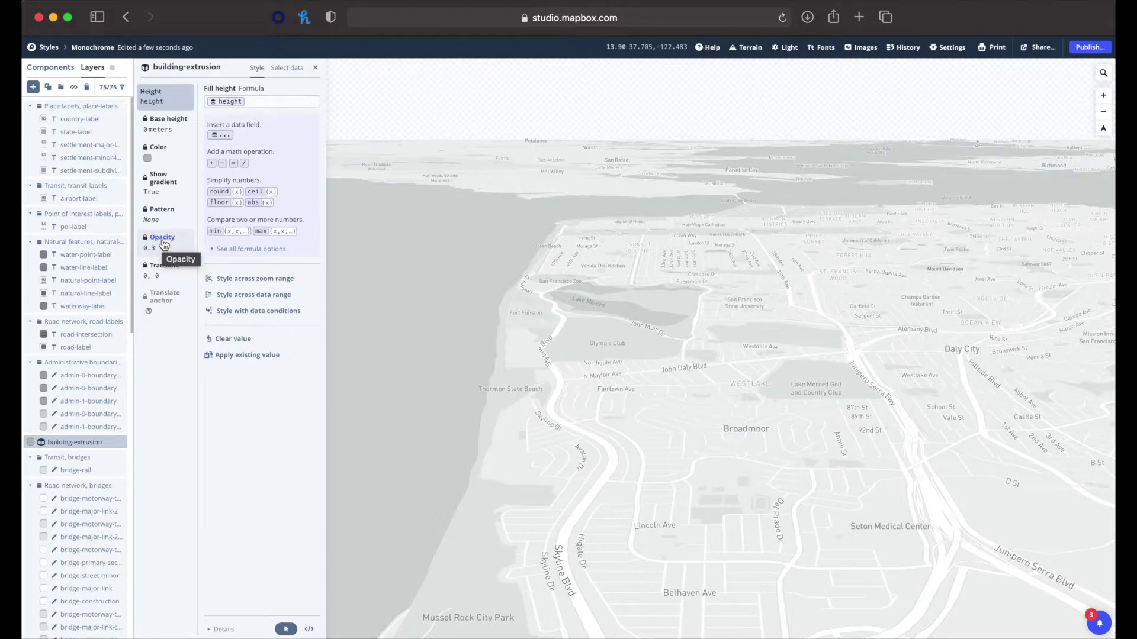
Step: Zoom around the blocks near Wildwood Ave and pan north toward Parkmerced and SF State
{"action": "scroll", "coordinate": [660, 413], "scroll_direction": "up", "scroll_amount": 10}
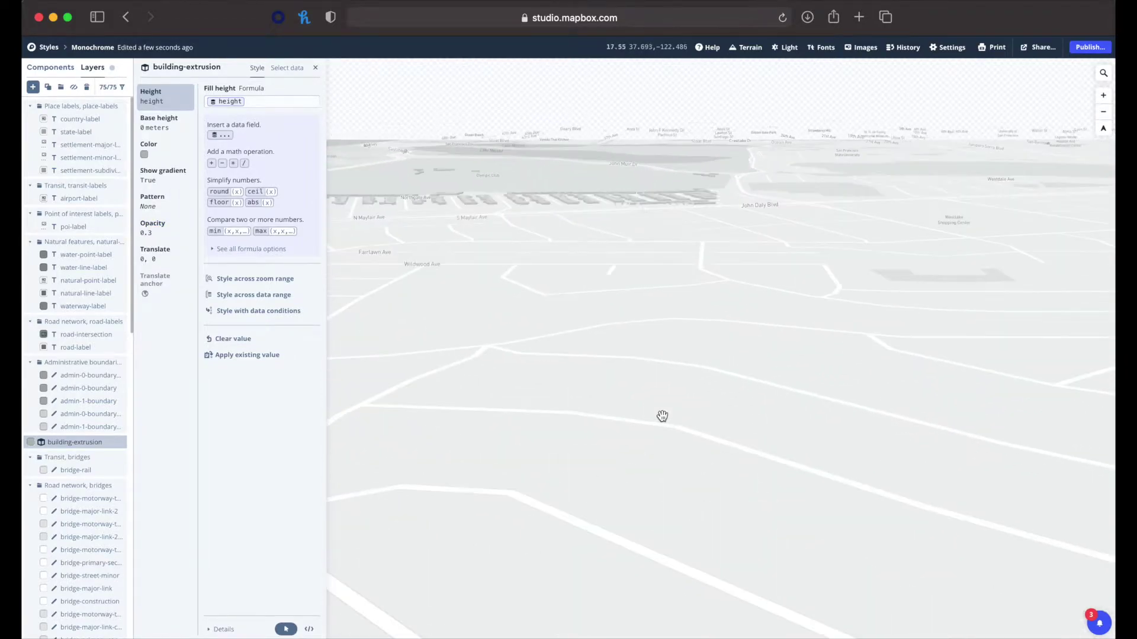
{"action": "scroll", "coordinate": [661, 416], "scroll_direction": "down", "scroll_amount": 9}
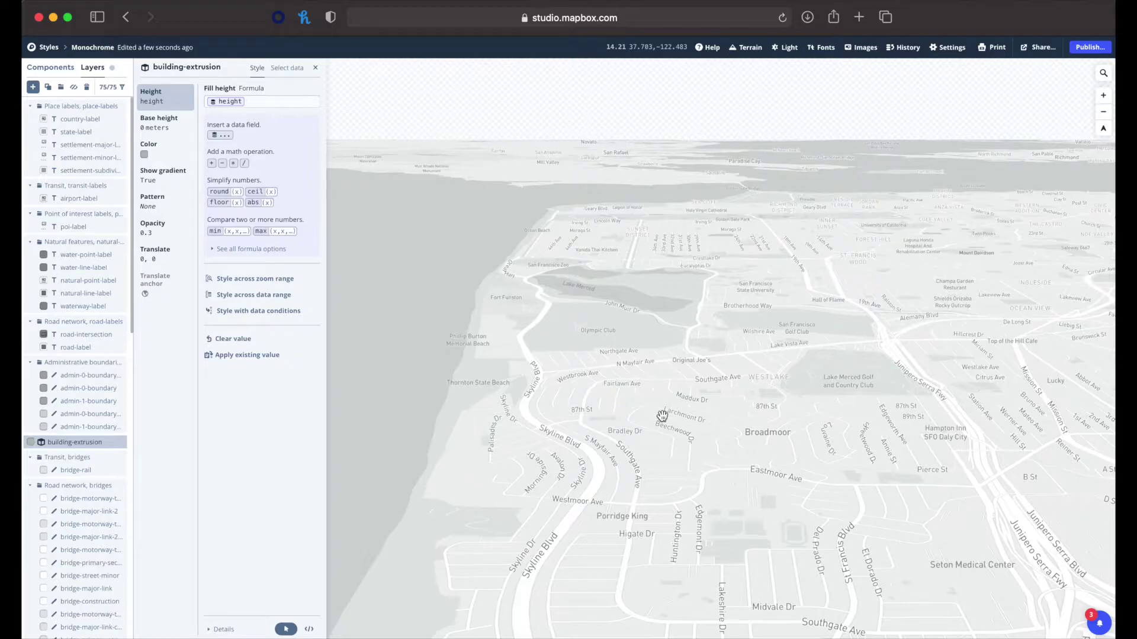
{"action": "scroll", "coordinate": [661, 415], "scroll_direction": "up", "scroll_amount": 12}
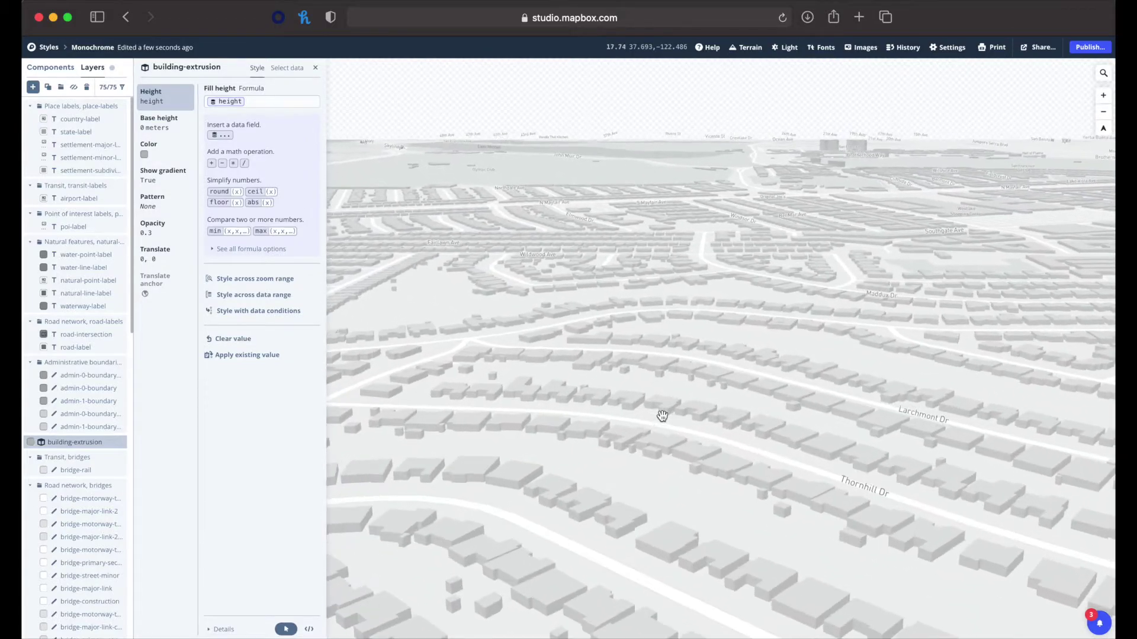
{"action": "scroll", "coordinate": [661, 416], "scroll_direction": "up", "scroll_amount": 3}
{"action": "scroll", "coordinate": [661, 416], "scroll_direction": "down", "scroll_amount": 5}
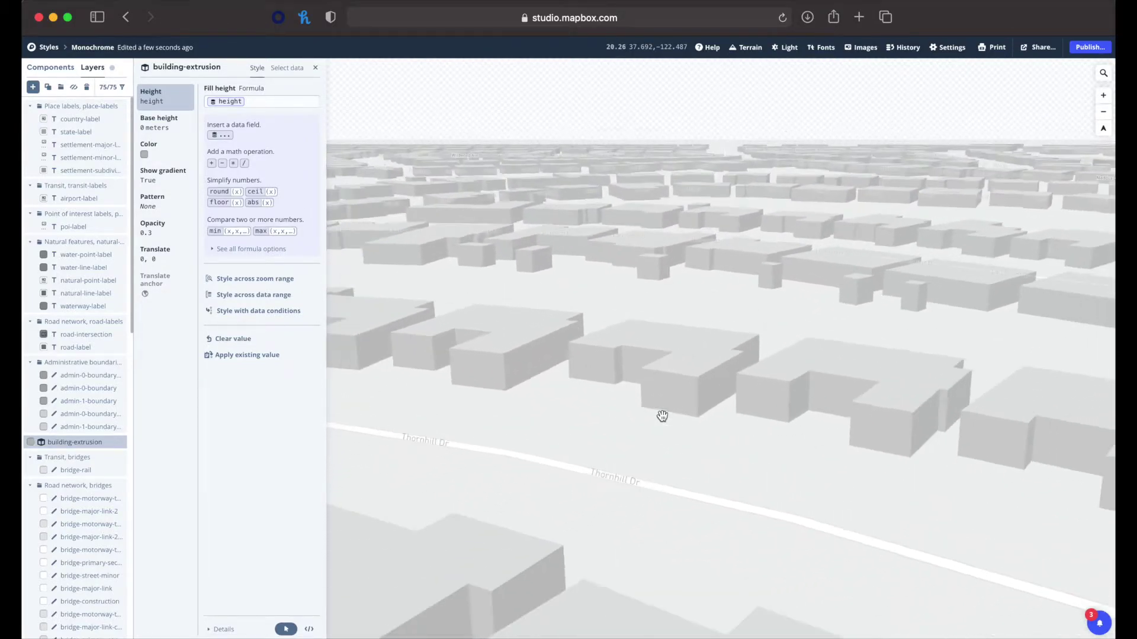
{"action": "scroll", "coordinate": [662, 416], "scroll_direction": "down", "scroll_amount": 3}
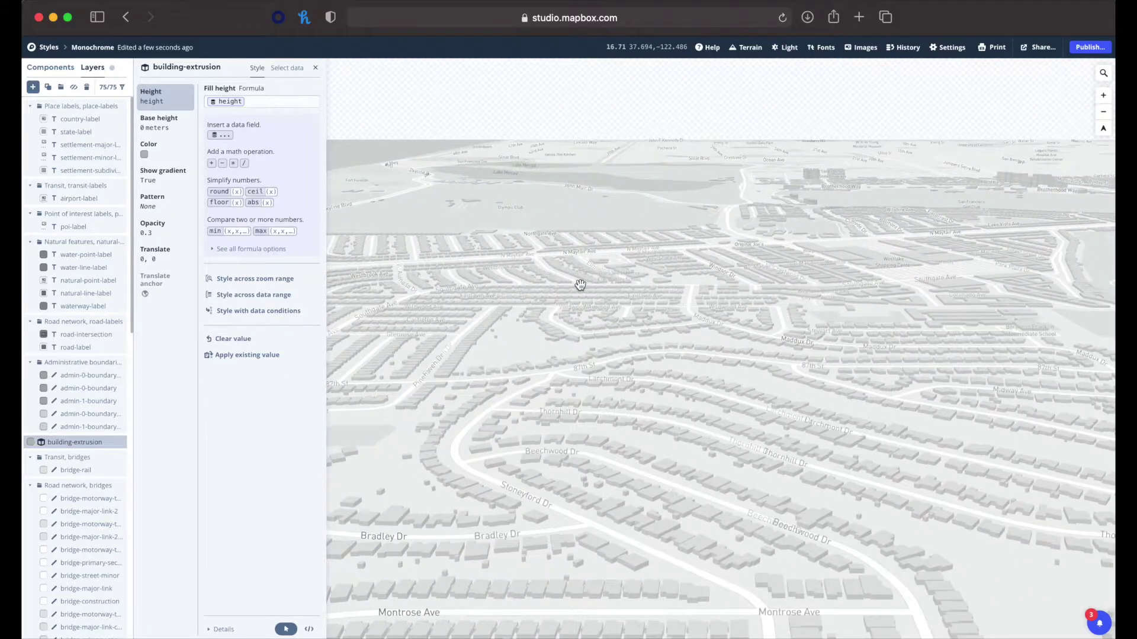
{"action": "left_click_drag", "start_coordinate": [665, 308], "coordinate": [665, 309], "text": "shift"}
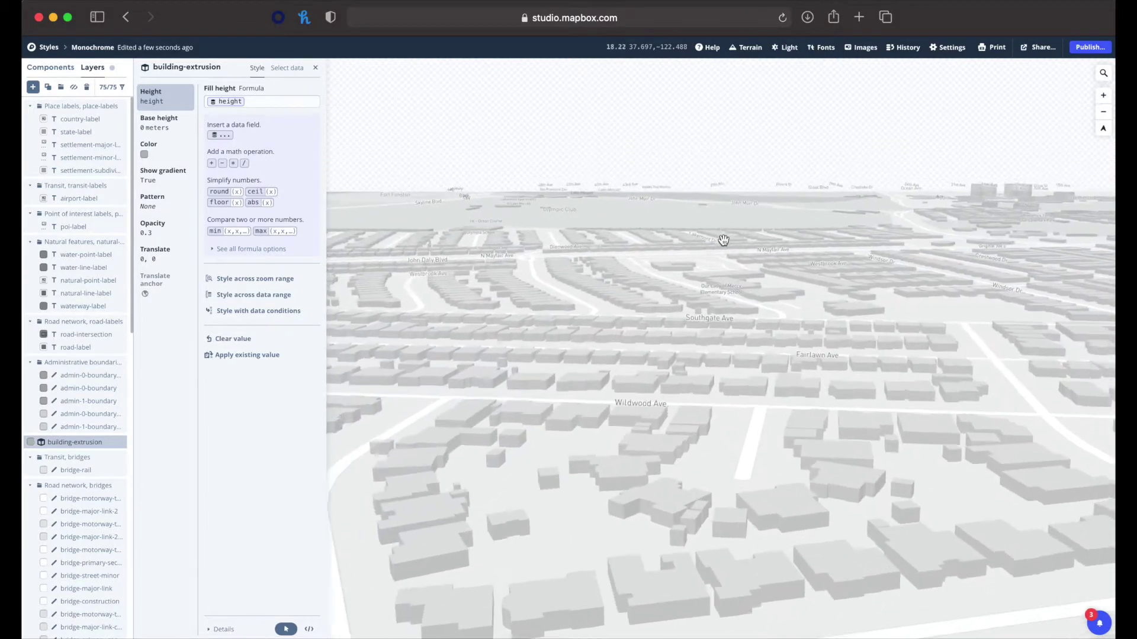
{"action": "scroll", "coordinate": [721, 256], "scroll_direction": "down", "scroll_amount": 5}
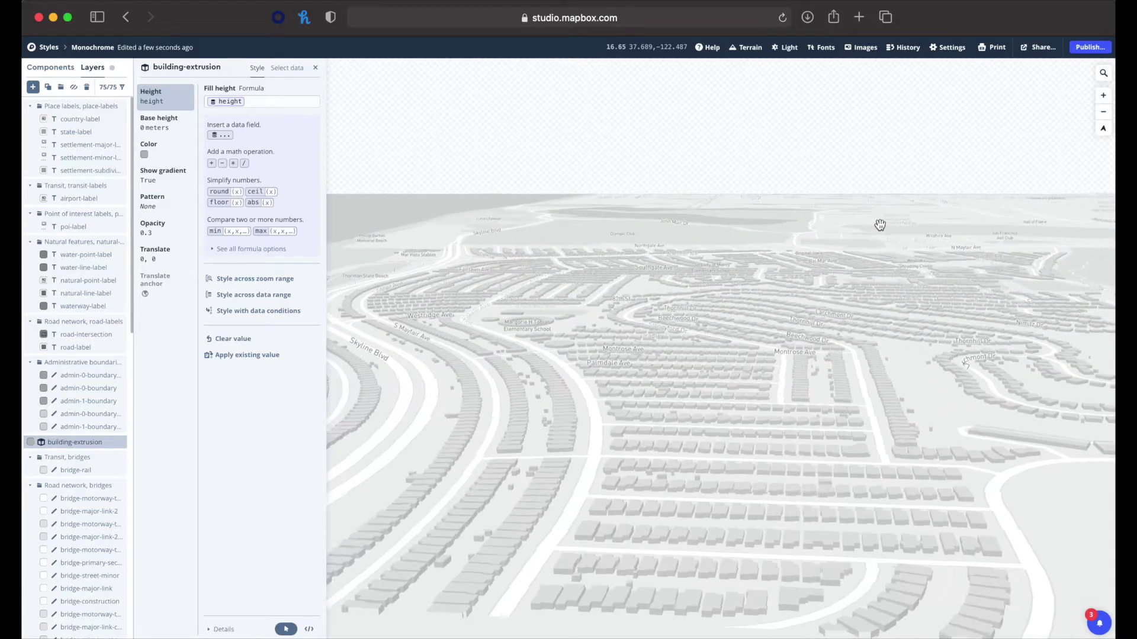
{"action": "left_click_drag", "start_coordinate": [880, 225], "coordinate": [588, 450]}
{"action": "left_click_drag", "start_coordinate": [845, 411], "coordinate": [601, 621]}
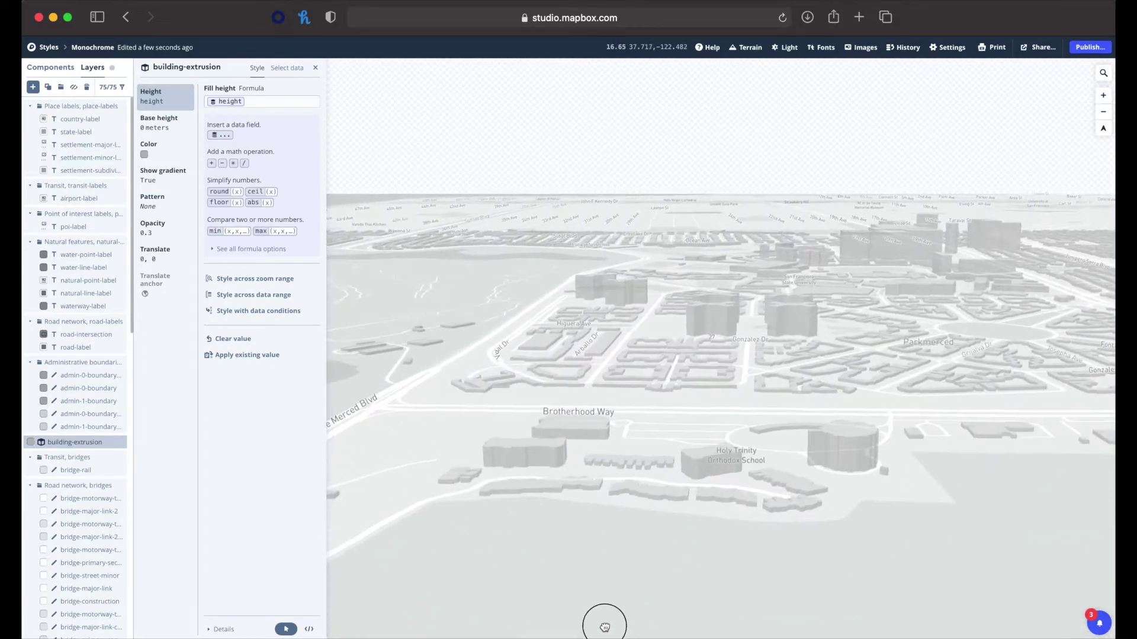
{"action": "left_click_drag", "start_coordinate": [949, 267], "coordinate": [907, 279]}
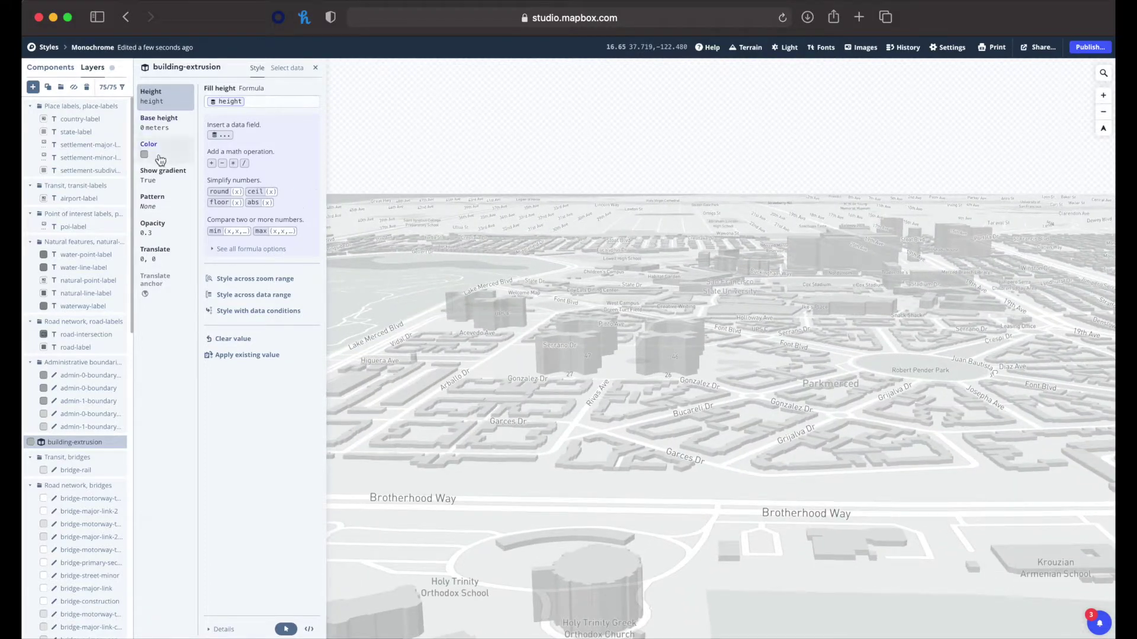
Step: Raise the building-extrusion opacity from 0.3 to 1 and bring up its fill colour
{"action": "left_click", "coordinate": [177, 226]}
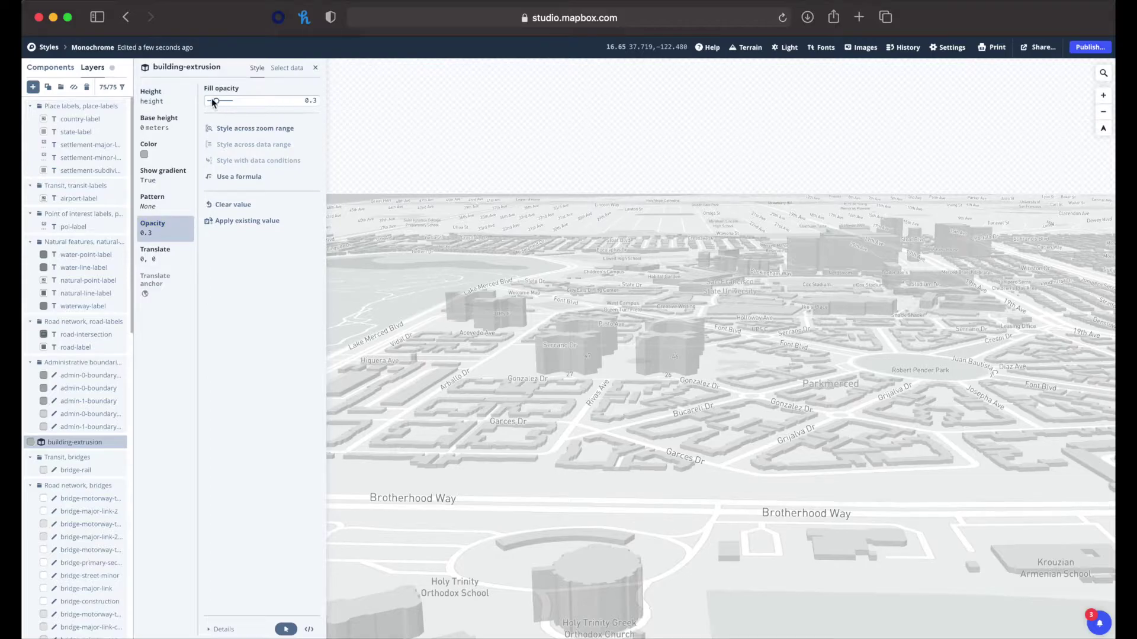
{"action": "left_click_drag", "start_coordinate": [213, 103], "coordinate": [296, 108]}
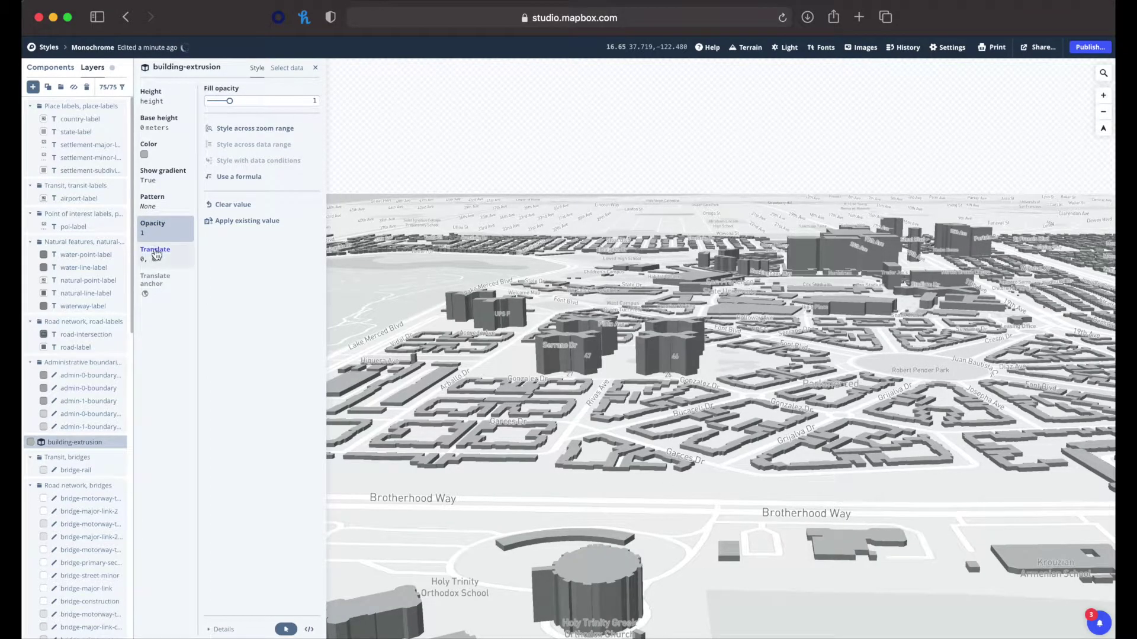
{"action": "left_click", "coordinate": [146, 155]}
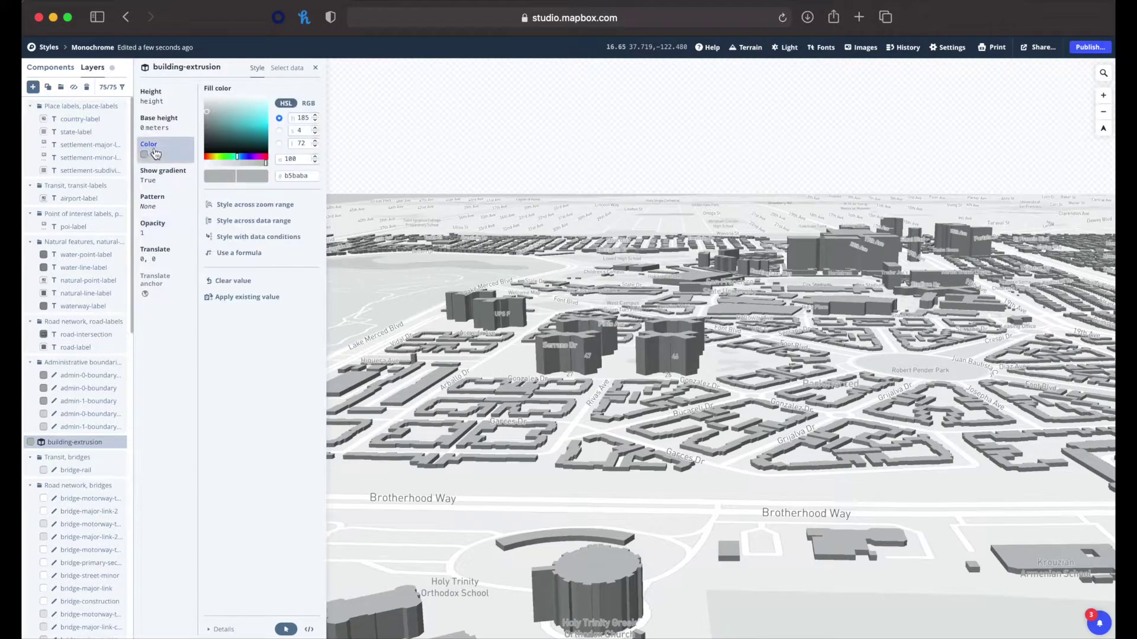
Step: Set the building fill to dark grey 404040, check Pattern, and close the layer editor
{"action": "left_click", "coordinate": [258, 113]}
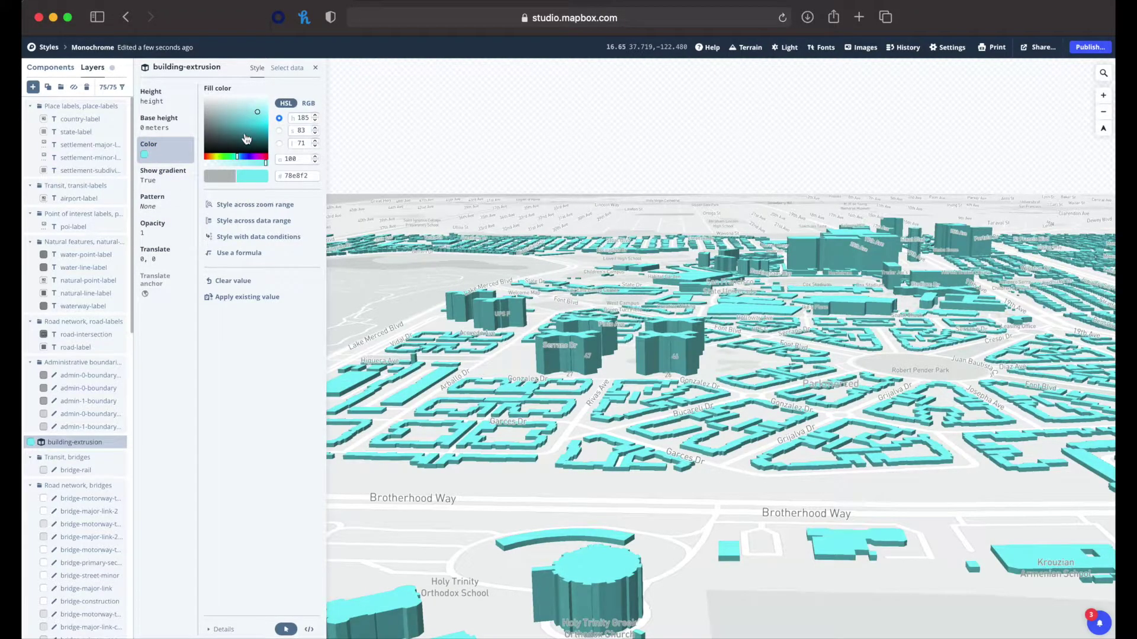
{"action": "left_click_drag", "start_coordinate": [247, 139], "coordinate": [180, 138]}
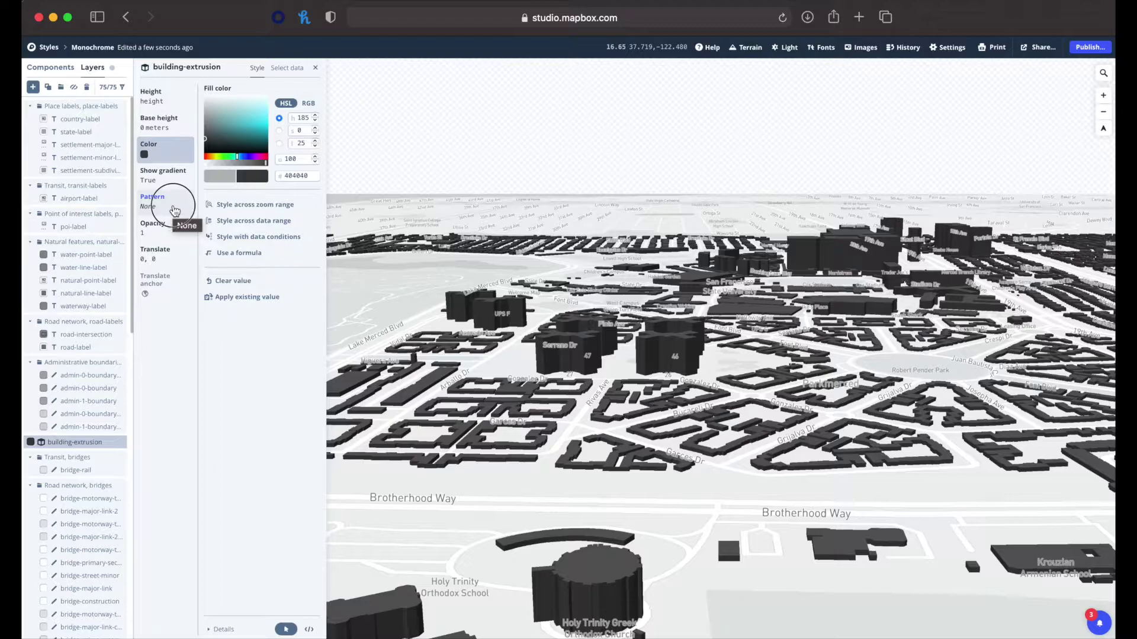
{"action": "left_click", "coordinate": [172, 207]}
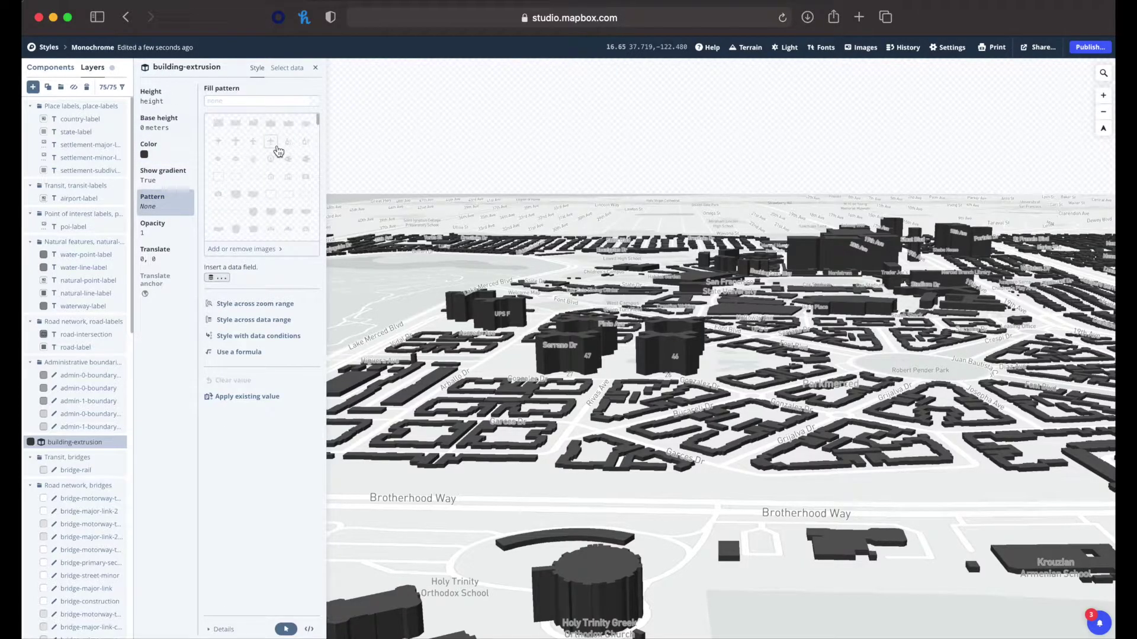
{"action": "left_click", "coordinate": [316, 70]}
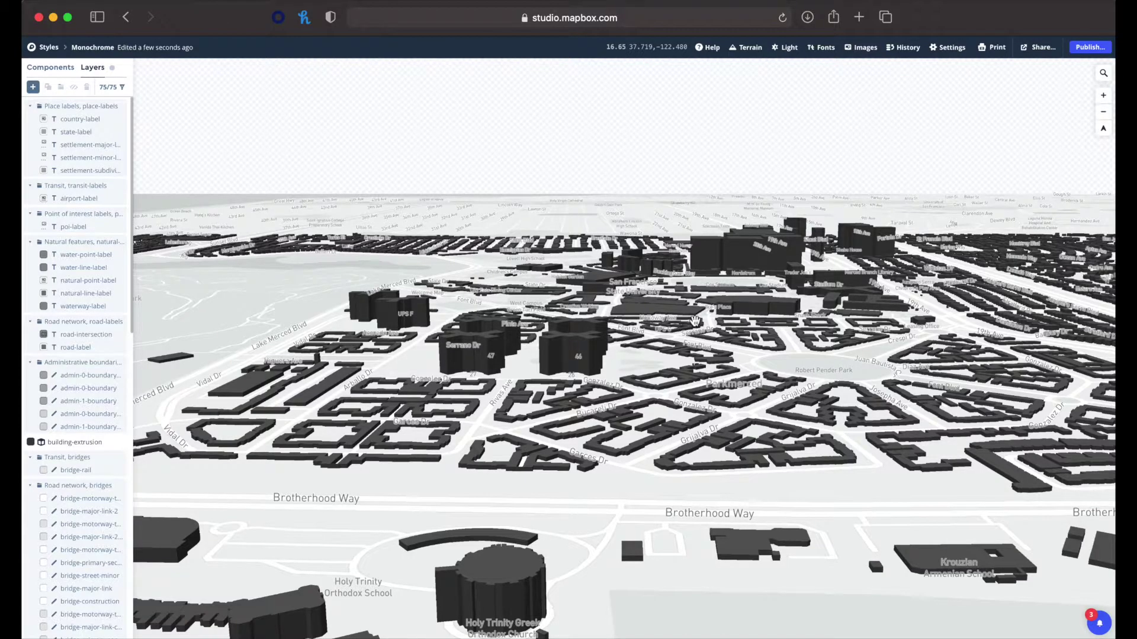
{"action": "left_click", "coordinate": [759, 53]}
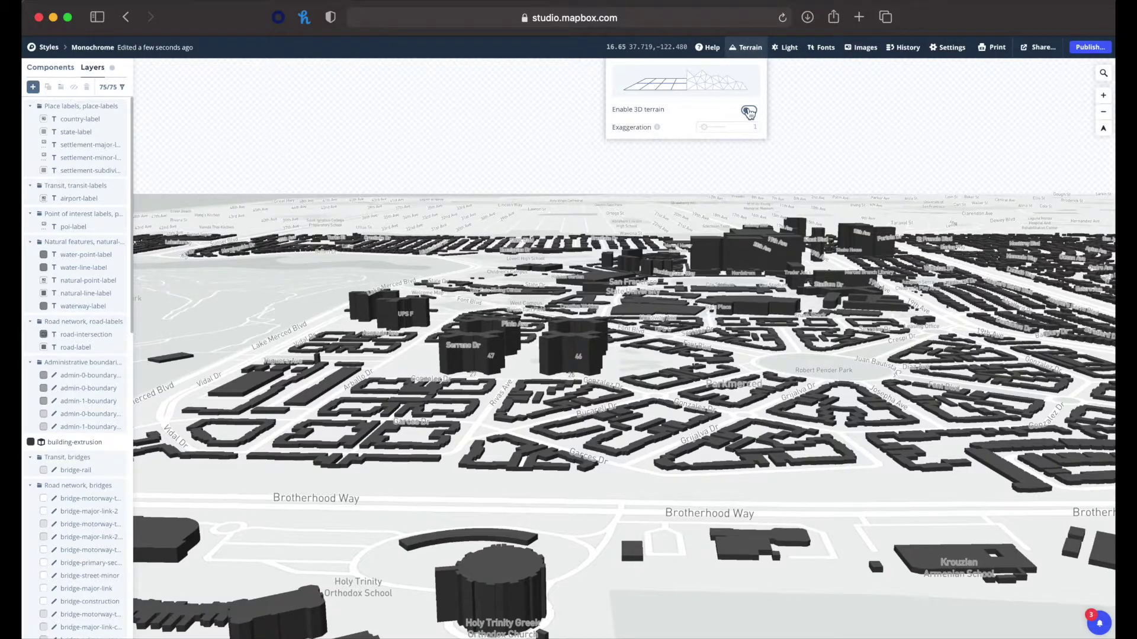
Step: Switch on Enable 3D terrain, keeping exaggeration at 1
{"action": "left_click", "coordinate": [748, 111]}
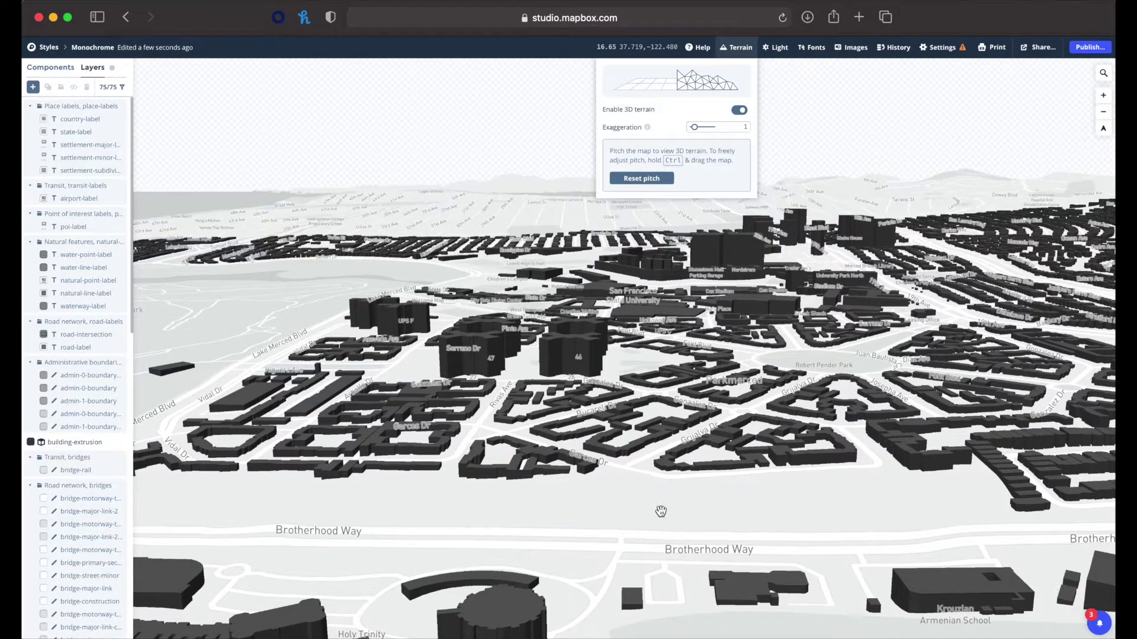
Step: Pan the tilted 3D map and rotate it to look along Lake Merced Blvd
{"action": "left_click_drag", "start_coordinate": [704, 524], "coordinate": [854, 455]}
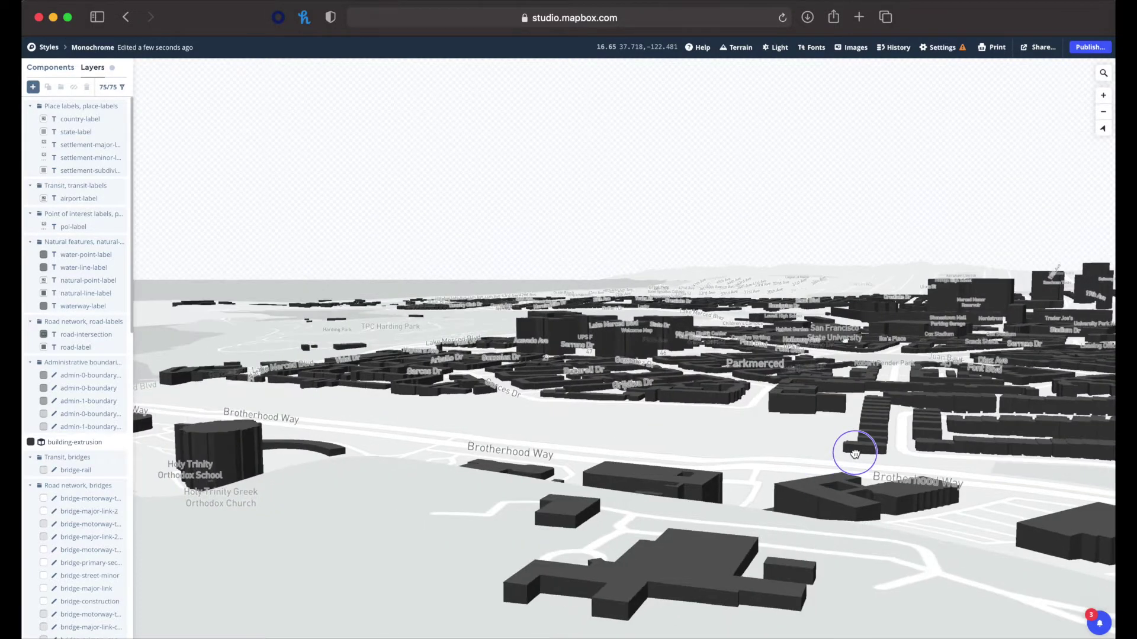
{"action": "right_click_drag", "start_coordinate": [855, 454], "coordinate": [898, 462]}
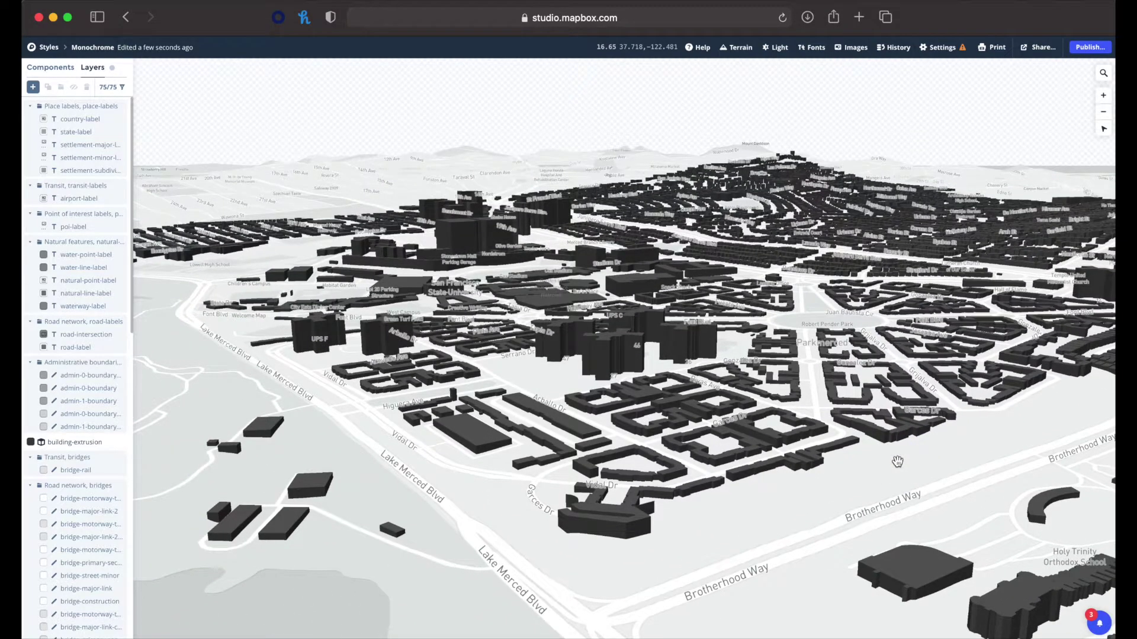
{"action": "left_click", "coordinate": [748, 50]}
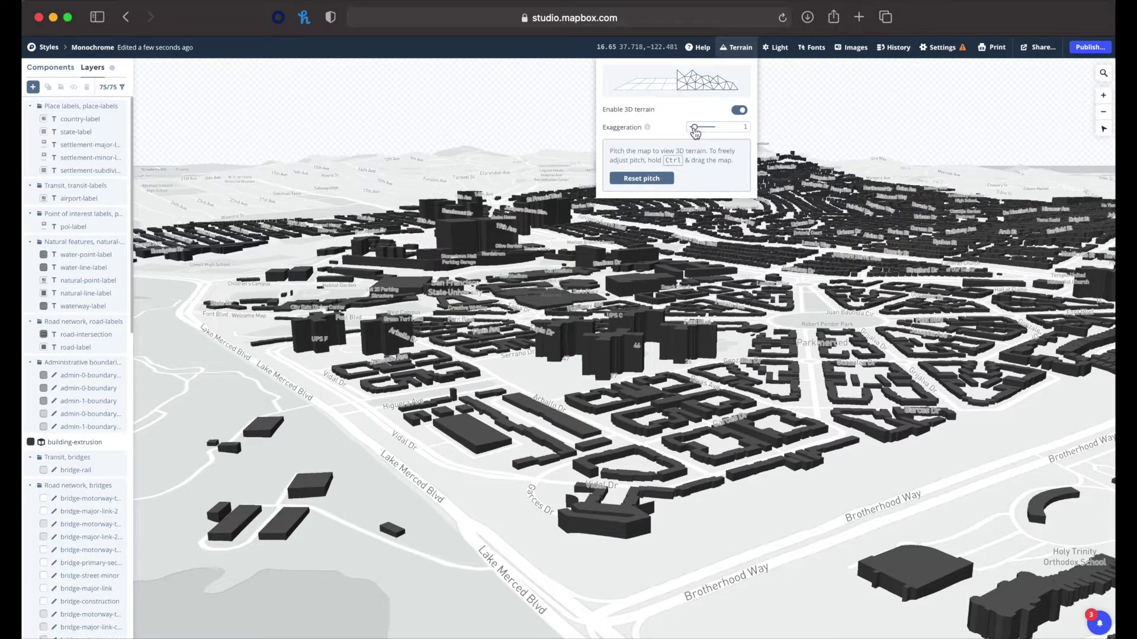
Step: Push terrain exaggeration to 10, then zoom out, back in, and pan to survey the relief
{"action": "left_click_drag", "start_coordinate": [695, 131], "coordinate": [727, 128]}
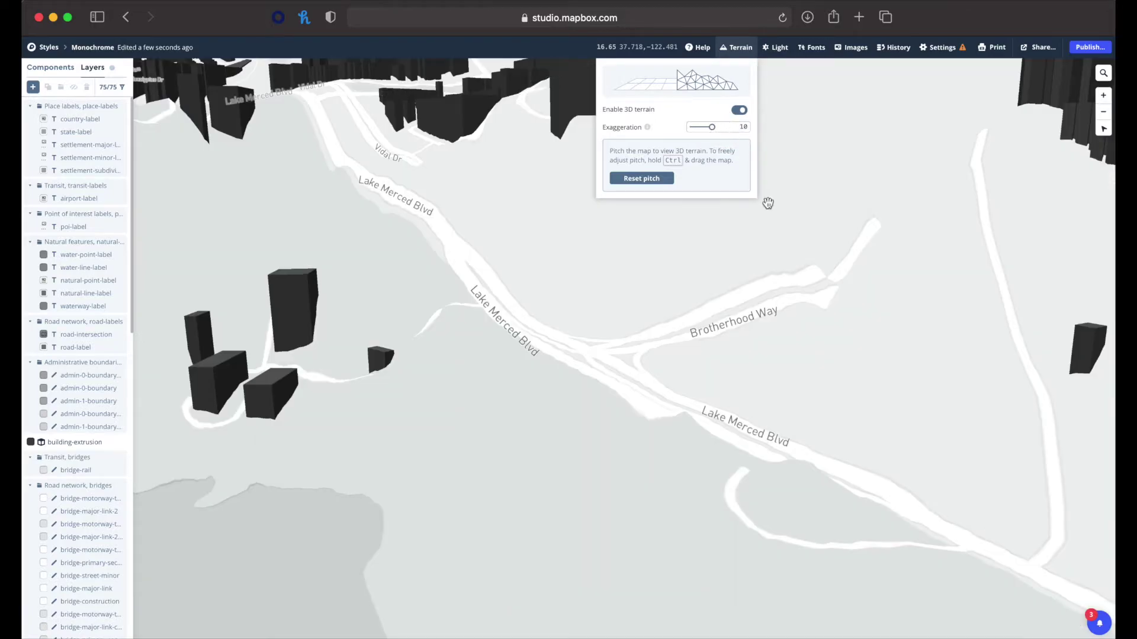
{"action": "left_click", "coordinate": [711, 411]}
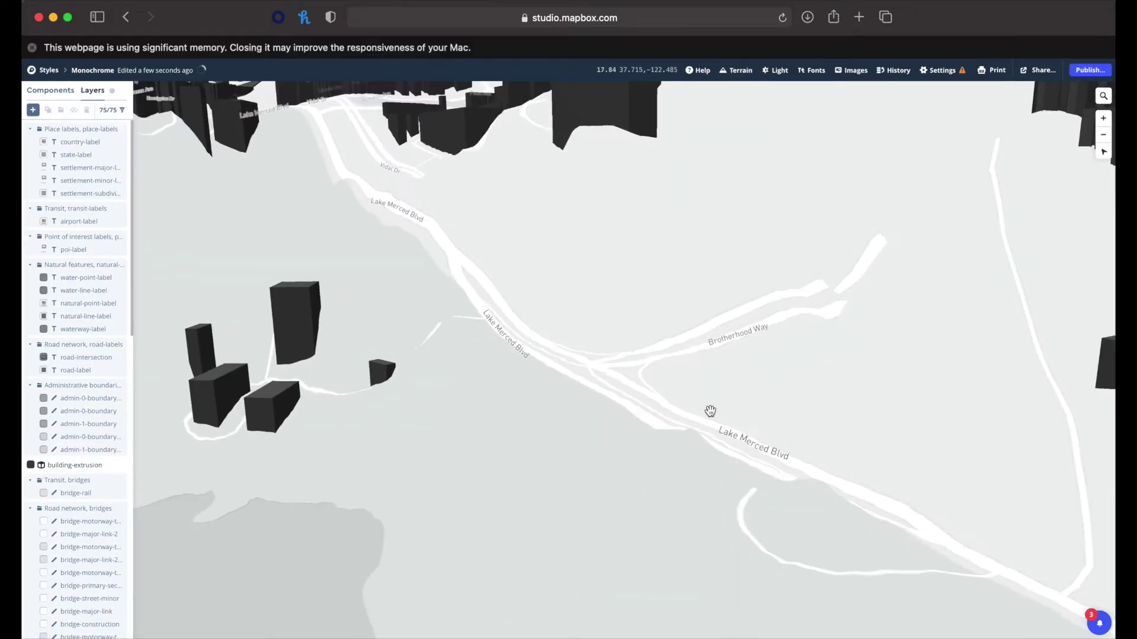
{"action": "scroll", "coordinate": [711, 411], "scroll_direction": "down", "scroll_amount": 10}
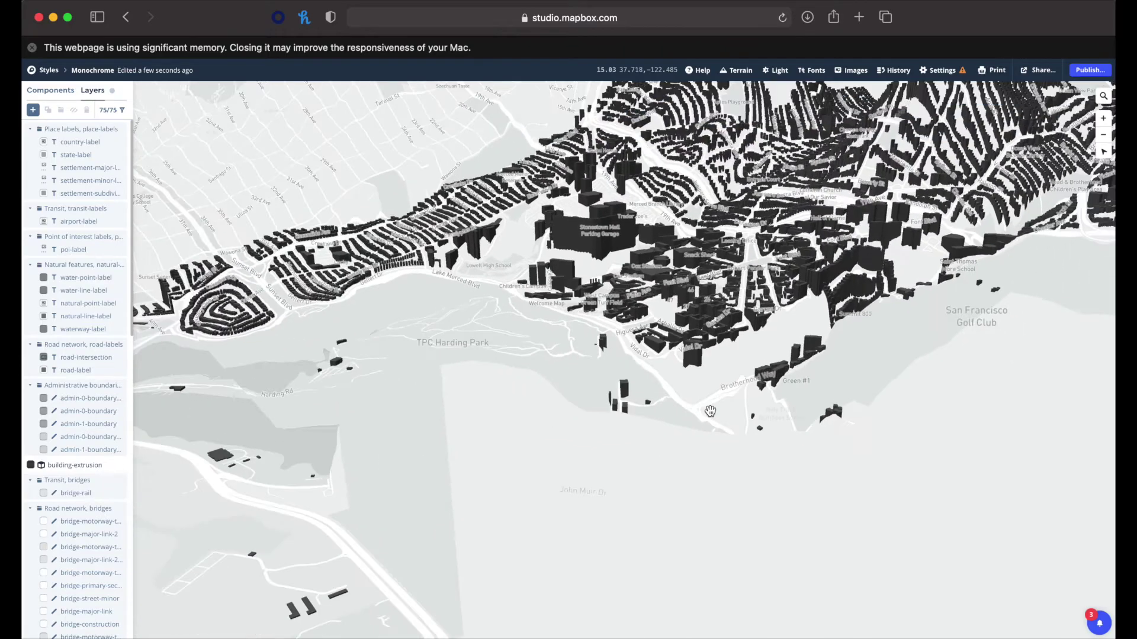
{"action": "scroll", "coordinate": [711, 411], "scroll_direction": "down", "scroll_amount": 7}
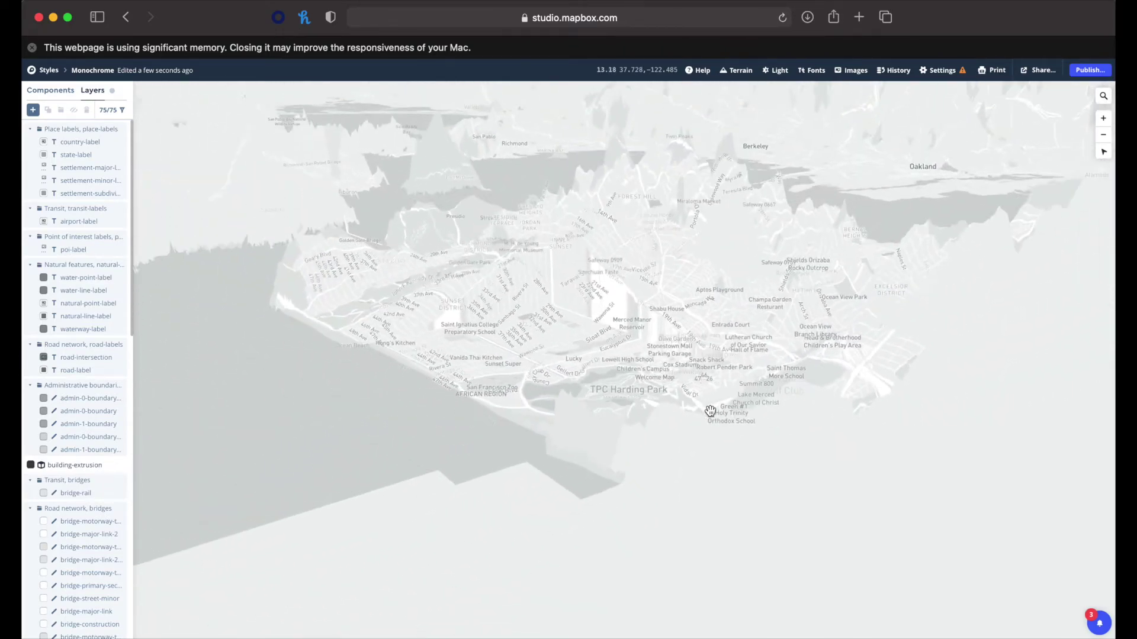
{"action": "scroll", "coordinate": [711, 411], "scroll_direction": "down", "scroll_amount": 1}
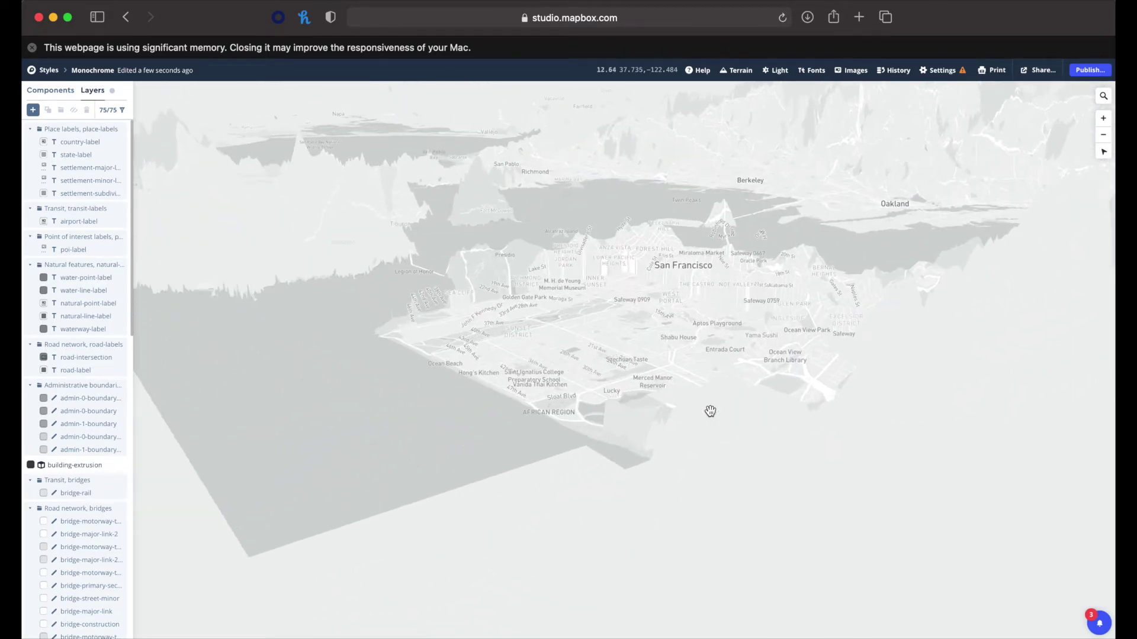
{"action": "scroll", "coordinate": [711, 411], "scroll_direction": "up", "scroll_amount": 5}
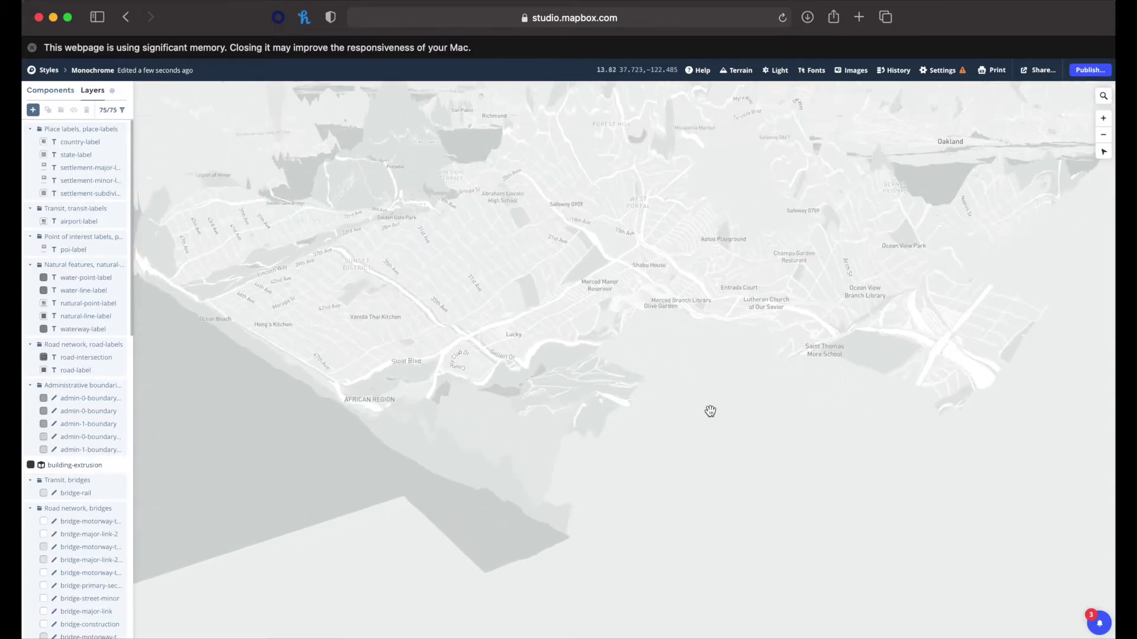
{"action": "scroll", "coordinate": [711, 411], "scroll_direction": "up", "scroll_amount": 2}
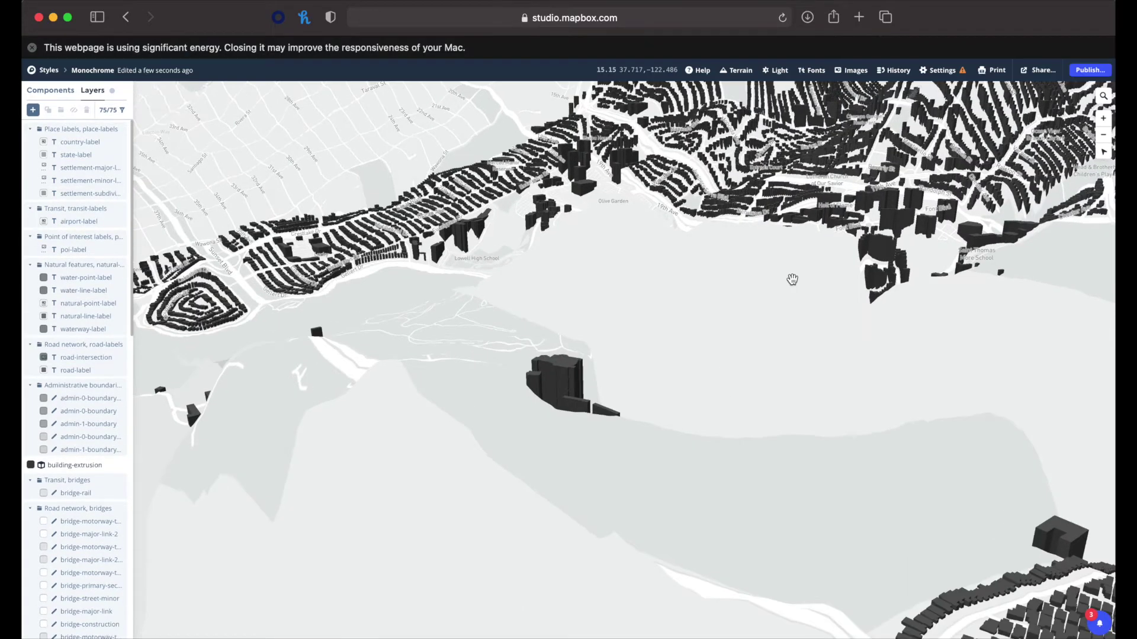
{"action": "left_click_drag", "start_coordinate": [791, 279], "coordinate": [671, 338]}
{"action": "left_click", "coordinate": [736, 70]}
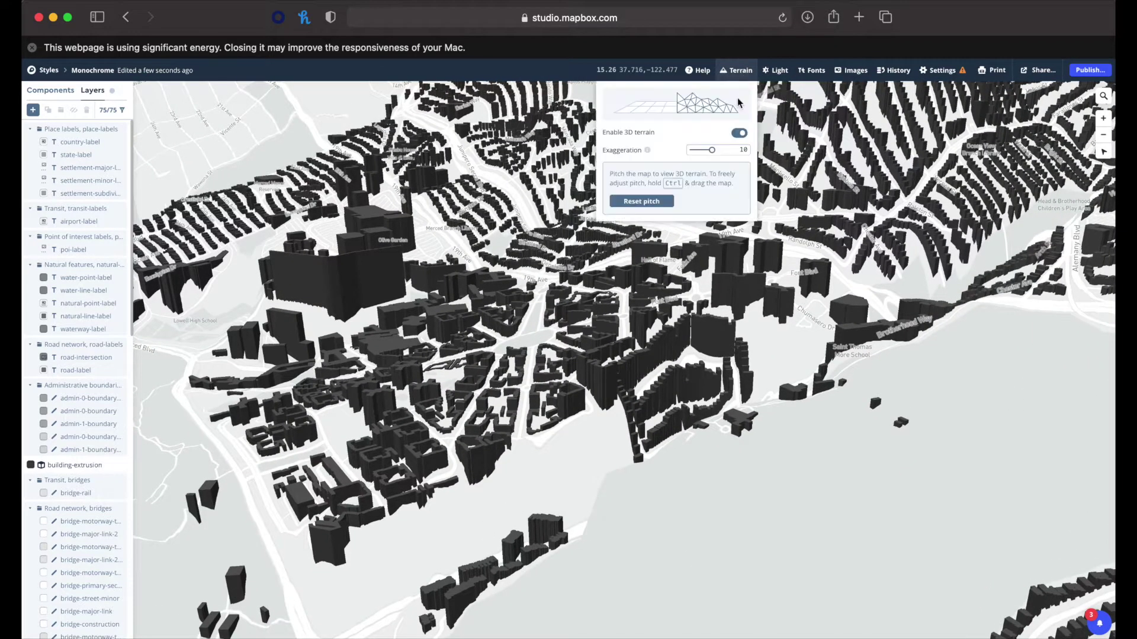
Step: Drop terrain exaggeration to 1.1, then close the Terrain panel and the feature popup
{"action": "left_click_drag", "start_coordinate": [712, 150], "coordinate": [697, 155]}
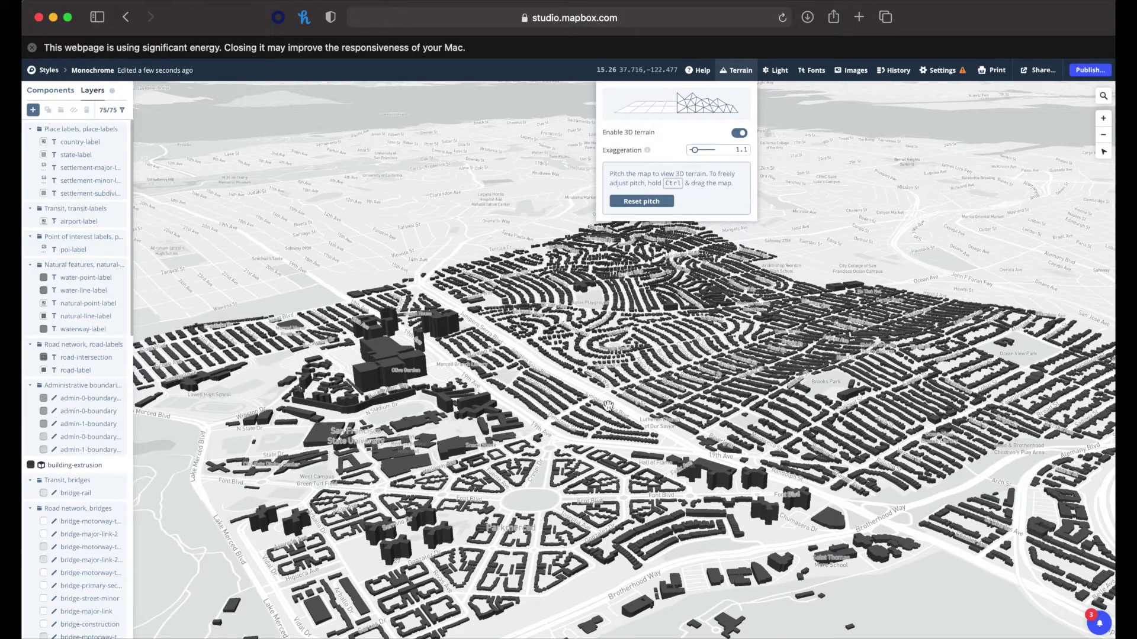
{"action": "left_click", "coordinate": [618, 369]}
{"action": "left_click", "coordinate": [889, 218]}
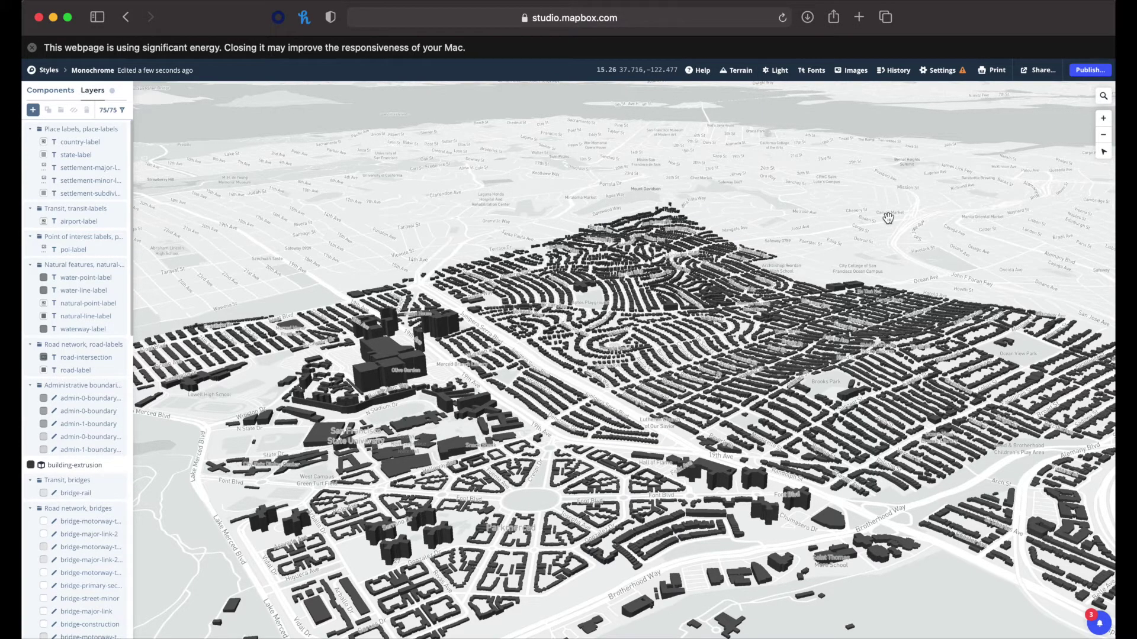